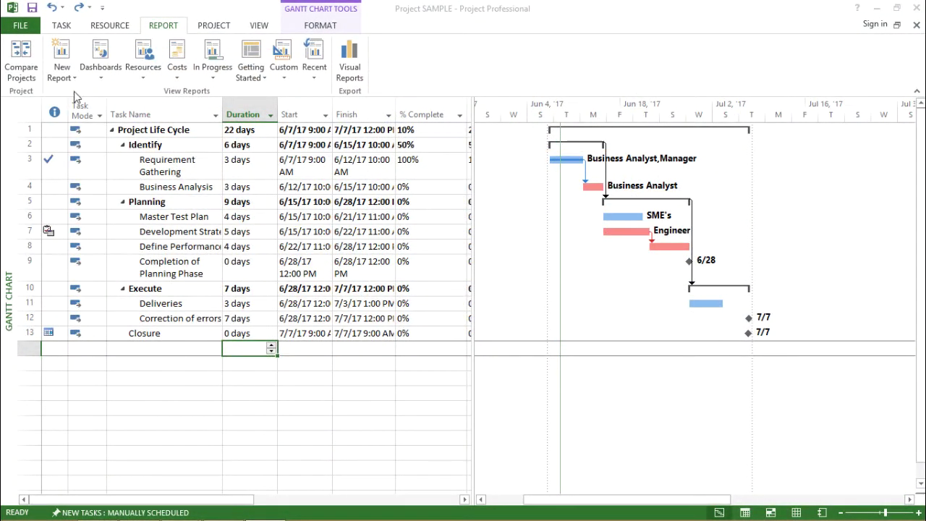
# Open the Overallocated Resources report for the project
pyautogui.click(70, 25)
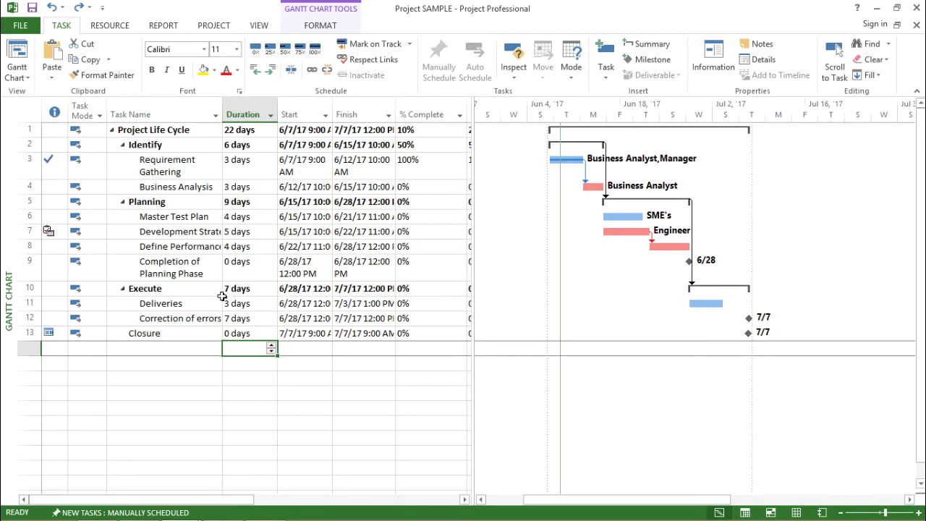
pyautogui.click(163, 26)
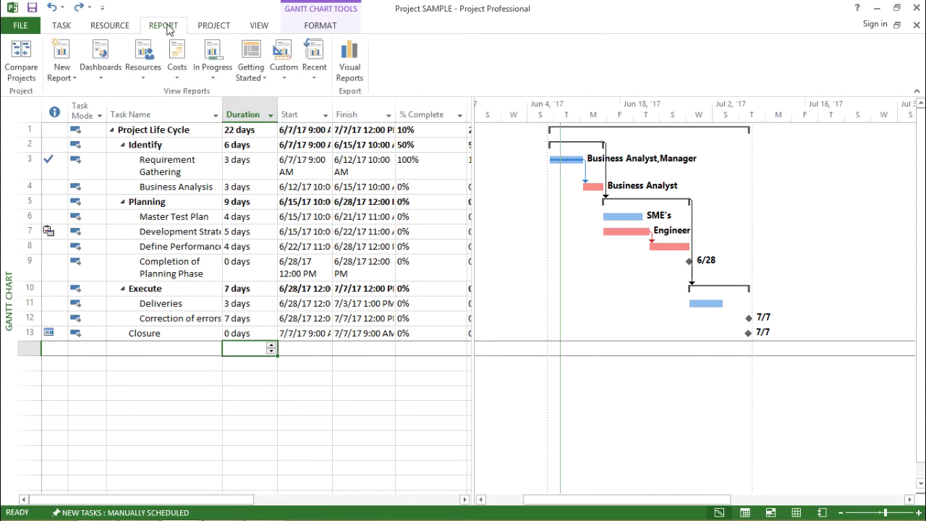
pyautogui.click(144, 81)
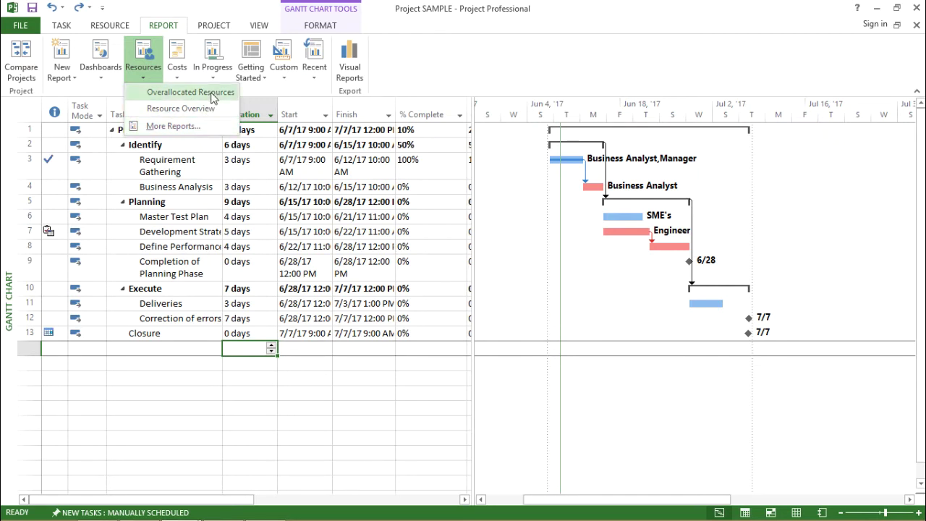
pyautogui.click(214, 99)
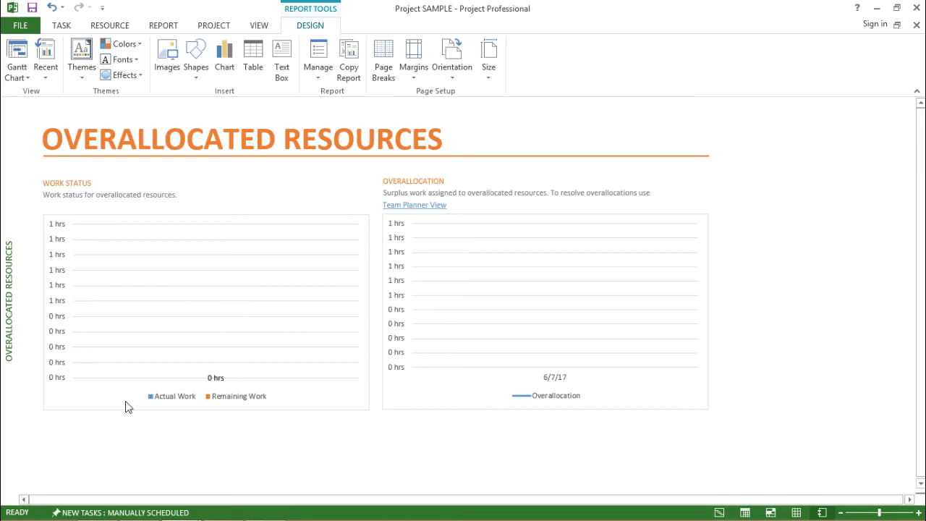
# Examine the Work Status and Overallocation charts and their headings in the Overallocated Resources report
pyautogui.click(118, 384)
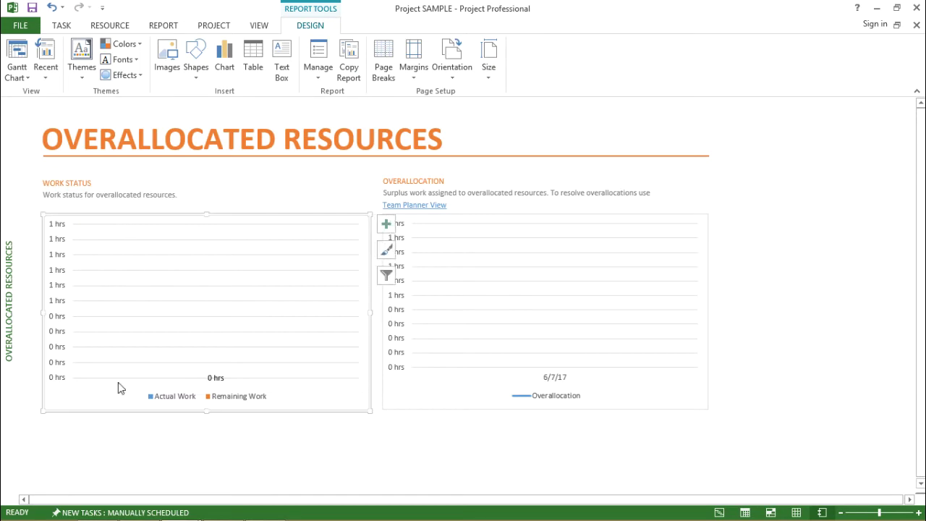
pyautogui.tripleClick(61, 183)
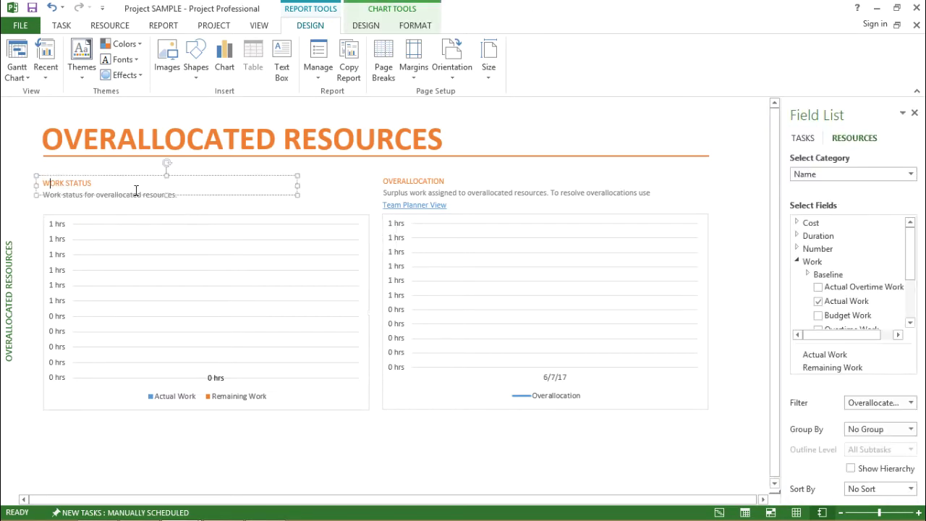
pyautogui.click(413, 262)
pyautogui.tripleClick(384, 180)
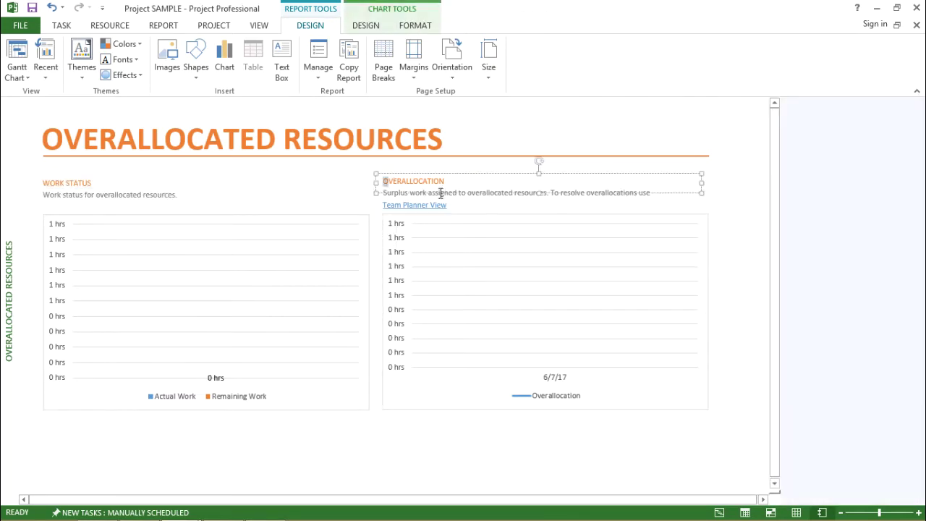
pyautogui.click(318, 407)
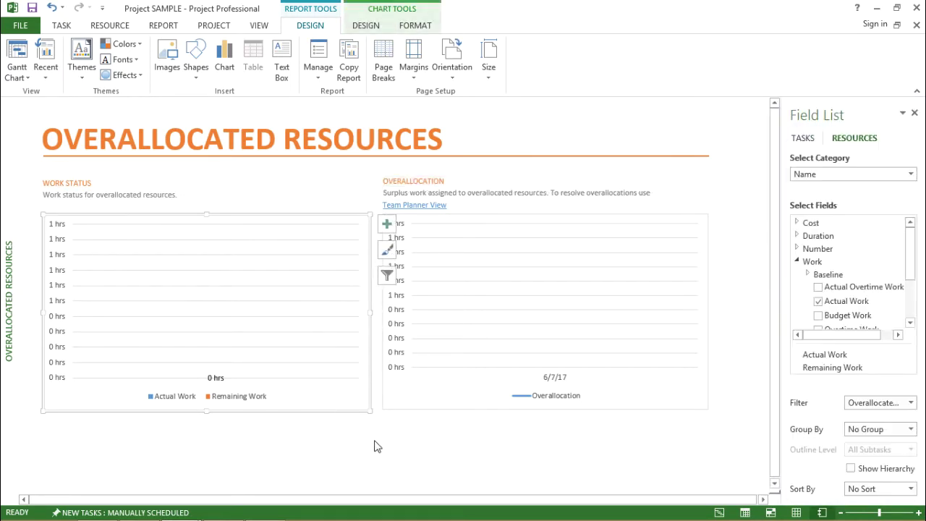
pyautogui.click(351, 430)
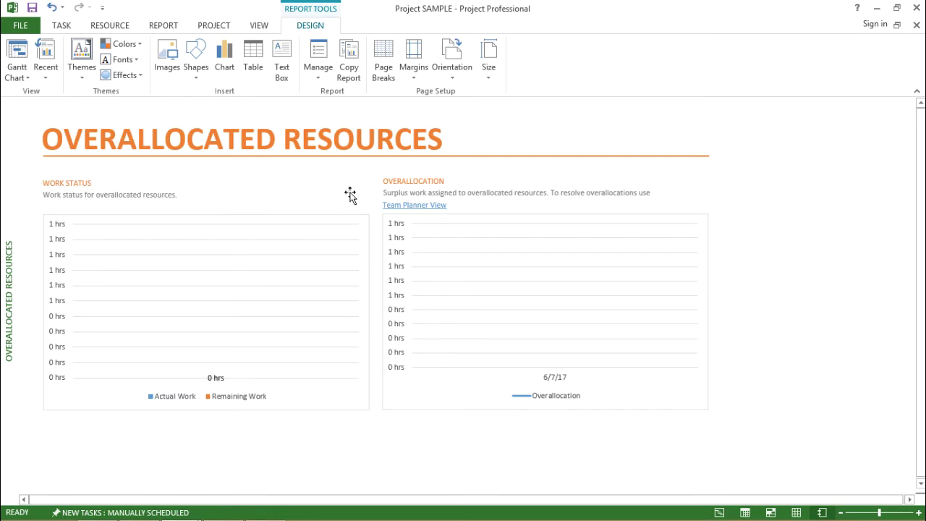
pyautogui.click(341, 392)
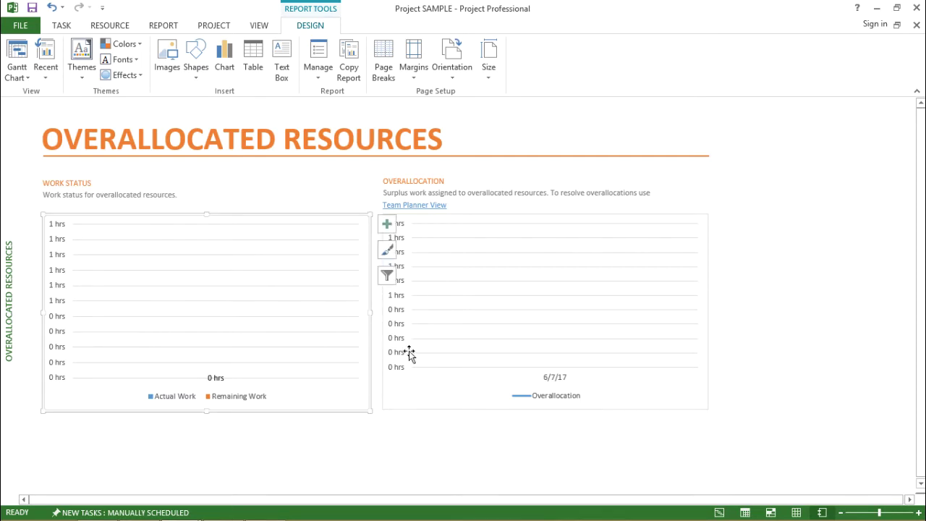
pyautogui.click(434, 396)
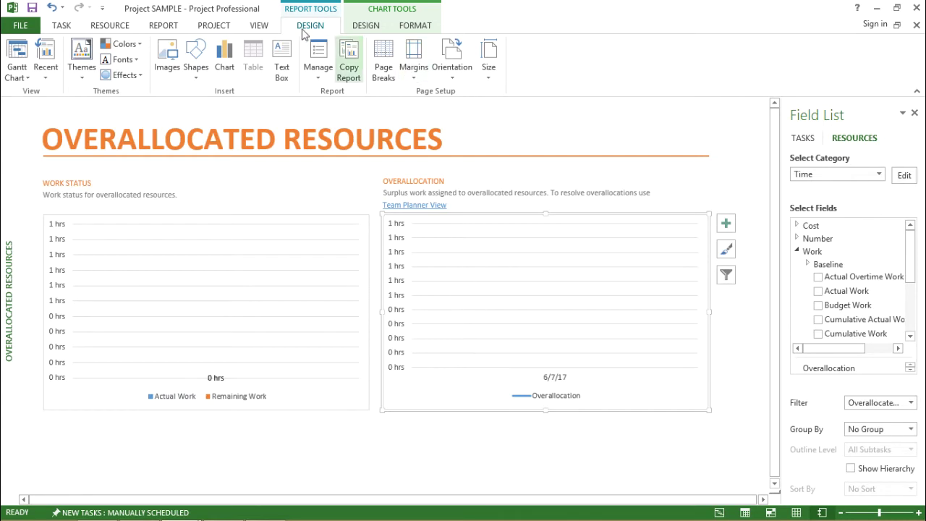
# Switch to the Resource Overview report
pyautogui.click(170, 27)
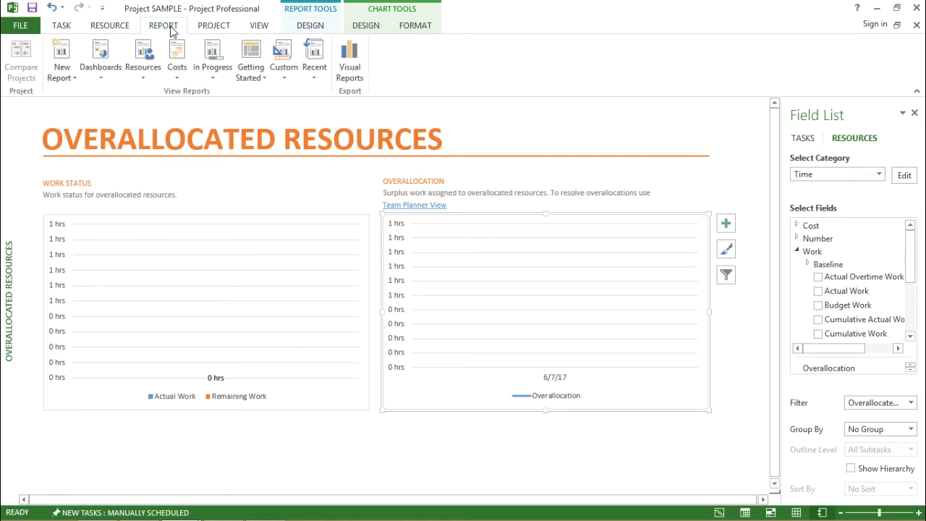
pyautogui.click(143, 71)
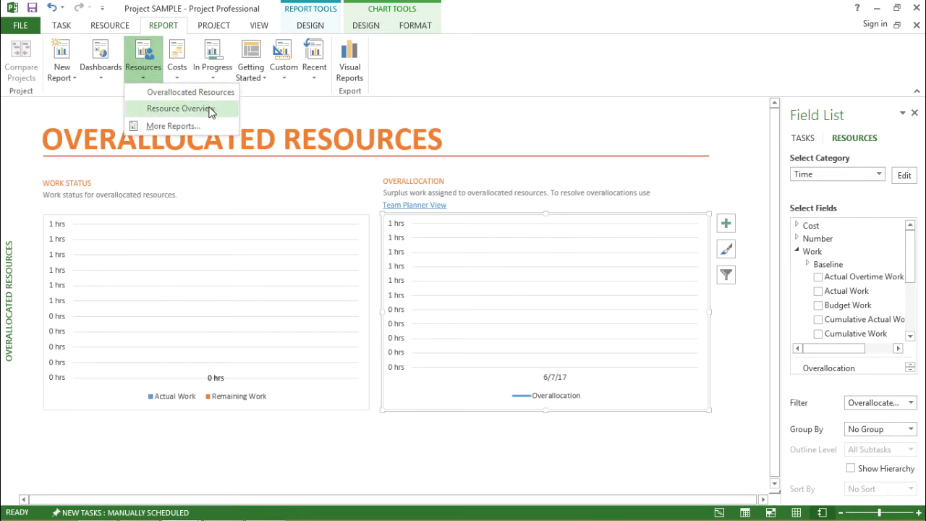
pyautogui.click(179, 108)
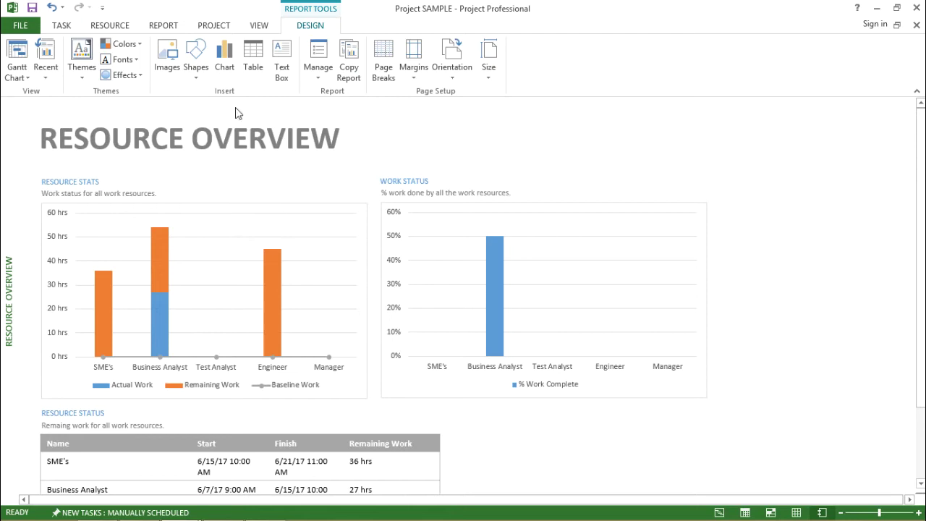
# Inspect the Resource Stats and Work Status charts and the fields each one uses
pyautogui.click(149, 181)
pyautogui.click(122, 205)
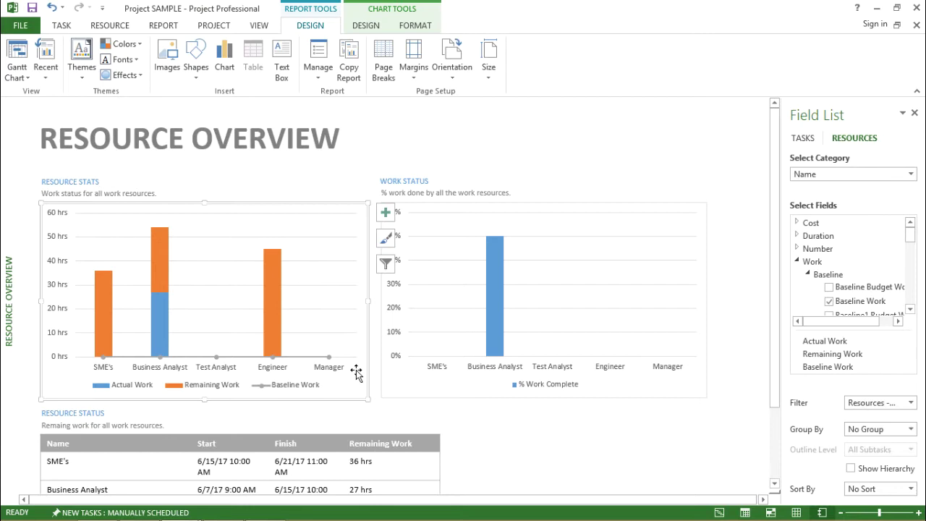
pyautogui.click(399, 385)
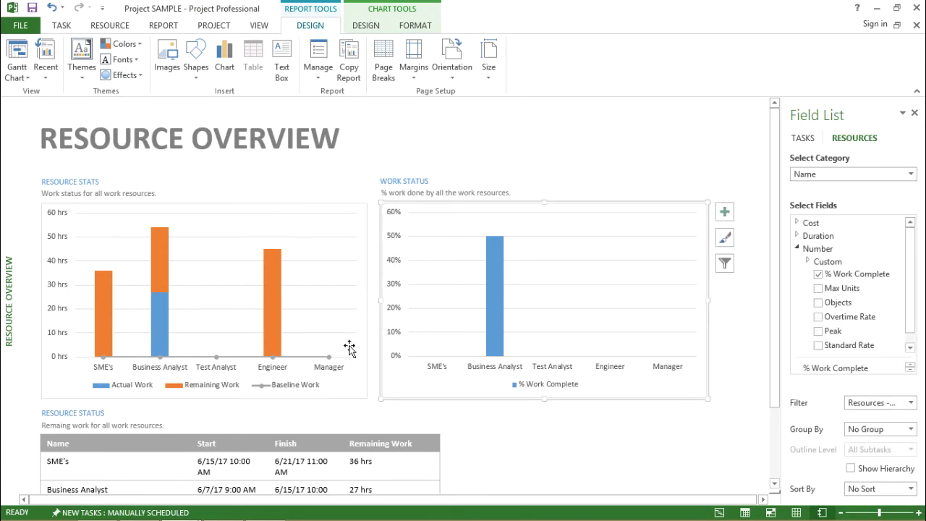
pyautogui.click(66, 395)
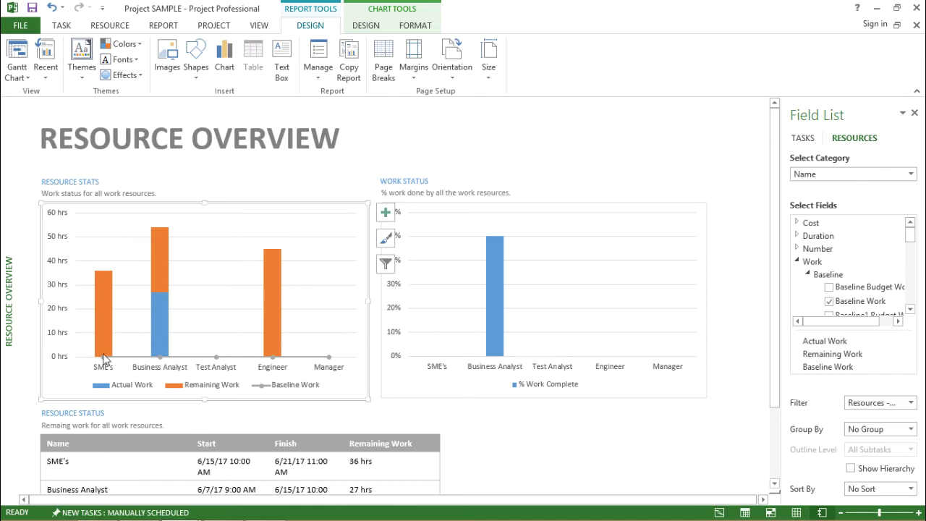
pyautogui.click(415, 388)
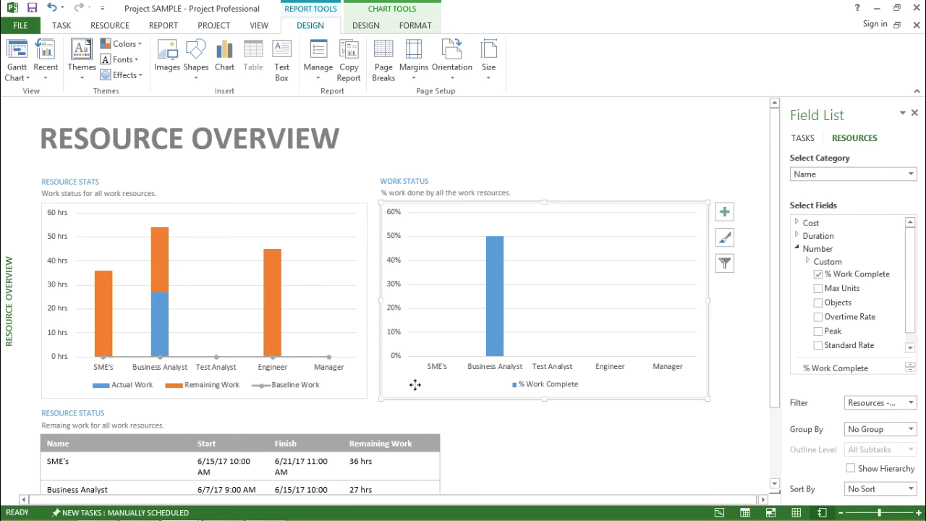
# Try out the Max Units and Overtime Rate fields in turn on the Work Status chart, removing each again
pyautogui.click(501, 367)
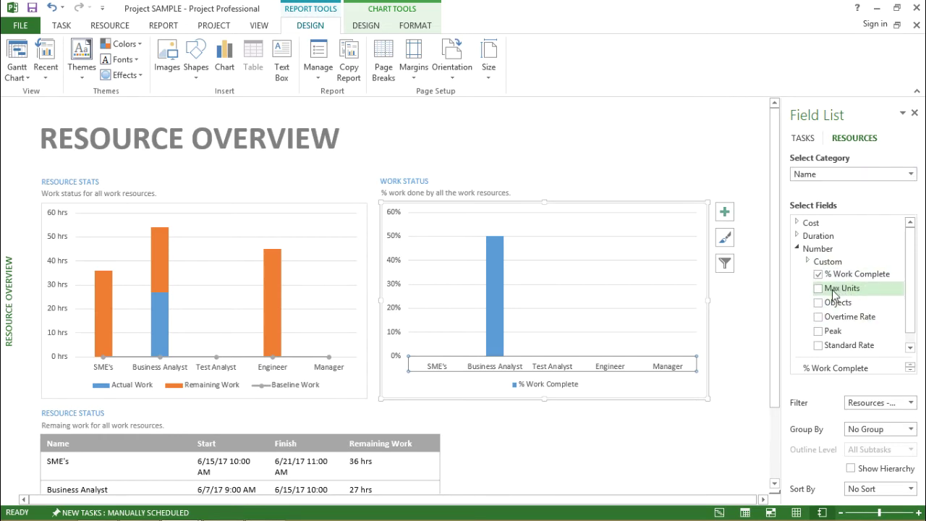
pyautogui.click(820, 288)
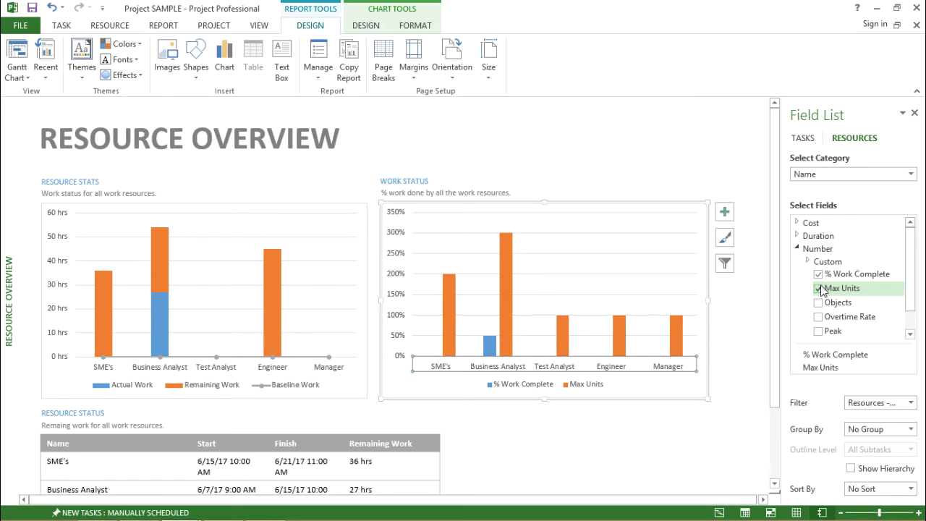
pyautogui.click(820, 289)
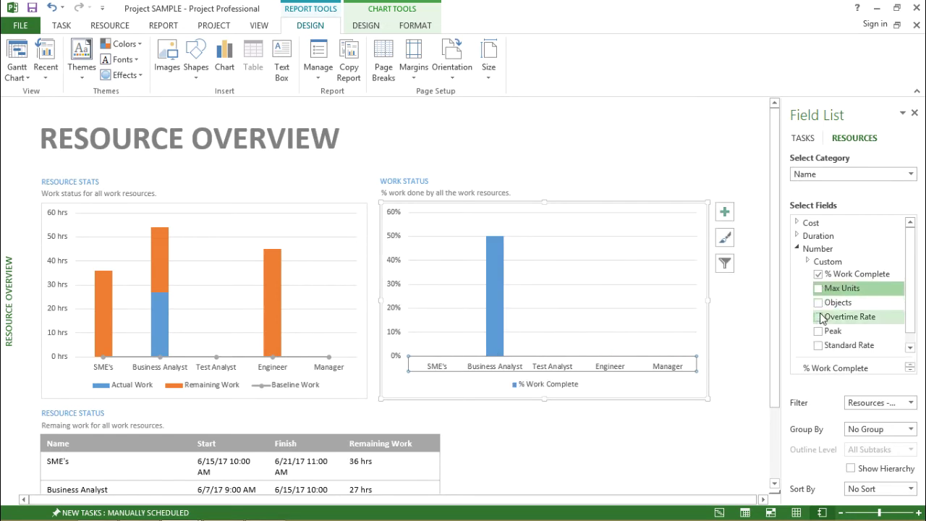
pyautogui.click(820, 317)
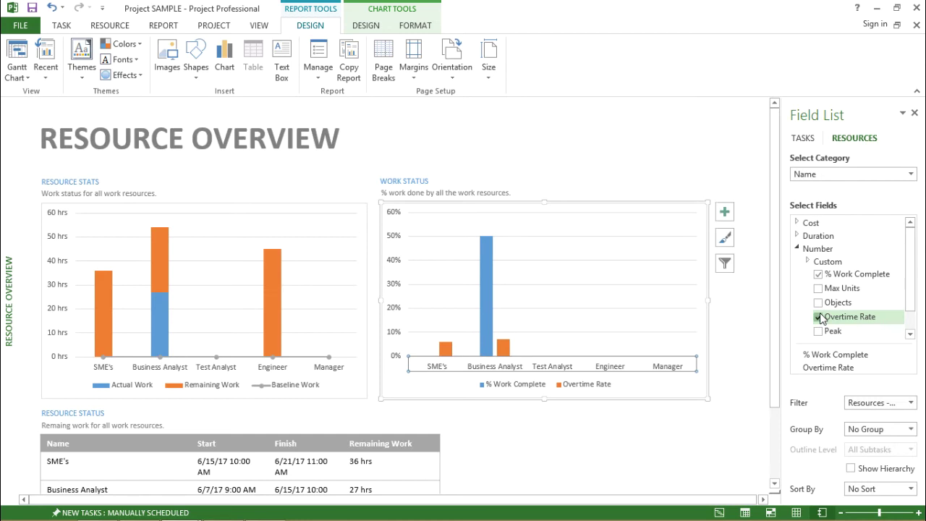
pyautogui.click(820, 317)
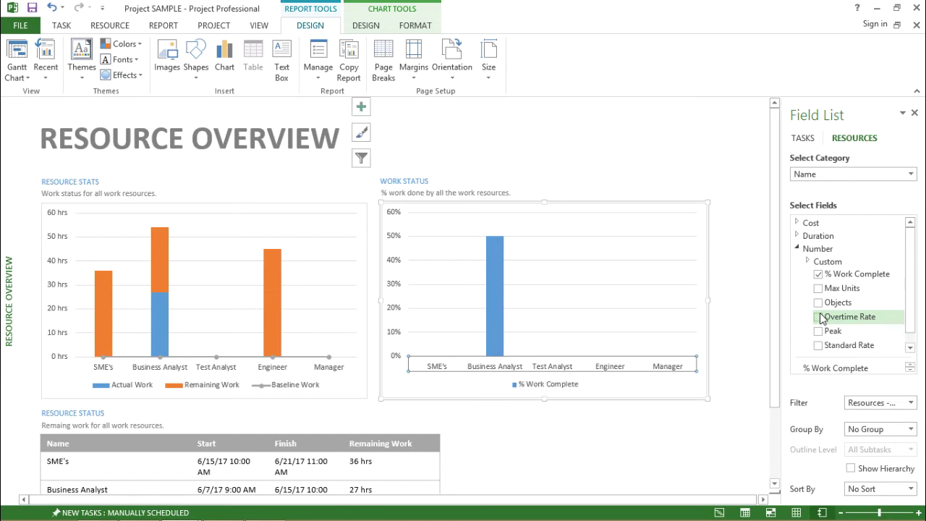
# Look through the remaining fields and the available filter and grouping options for the Work Status chart
pyautogui.click(910, 347)
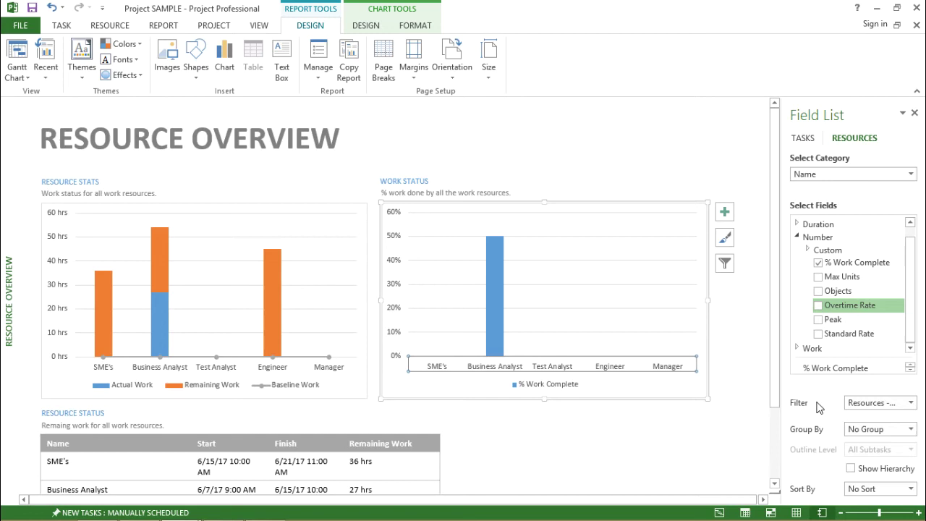
pyautogui.click(911, 402)
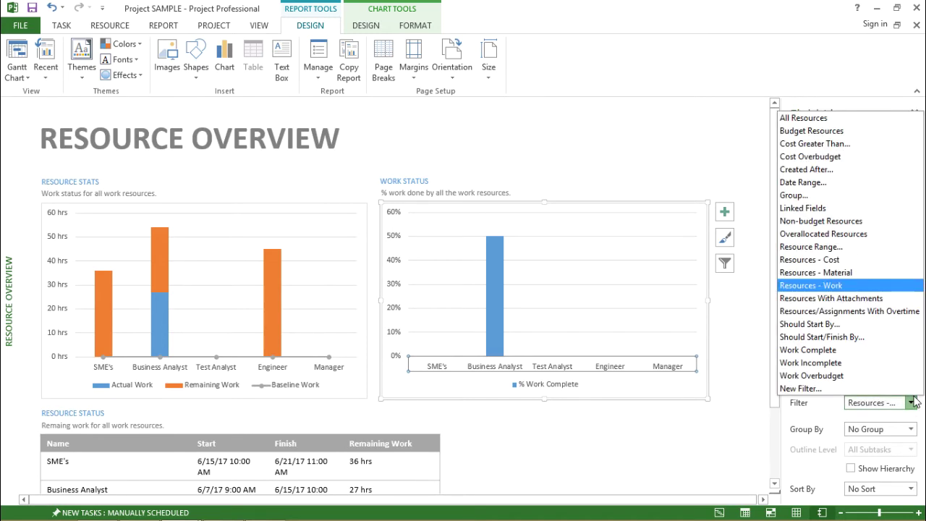
pyautogui.click(913, 402)
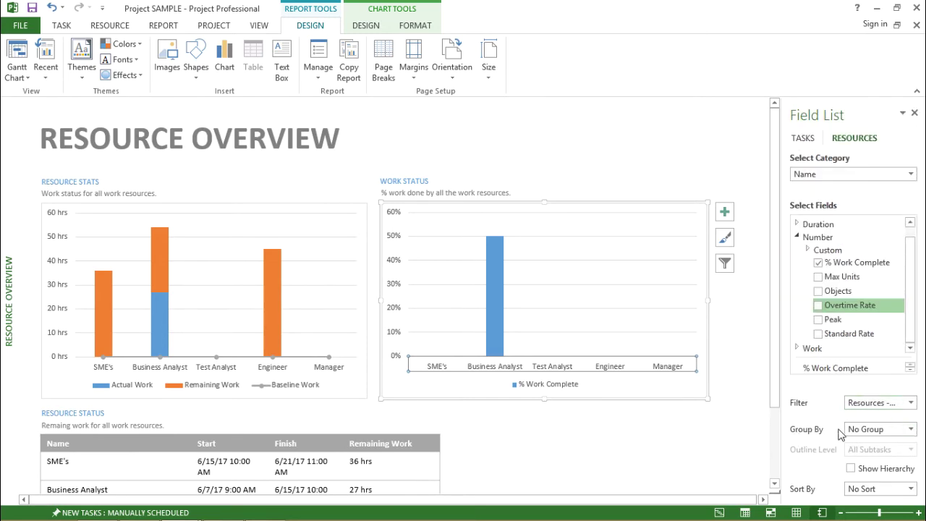
pyautogui.click(911, 429)
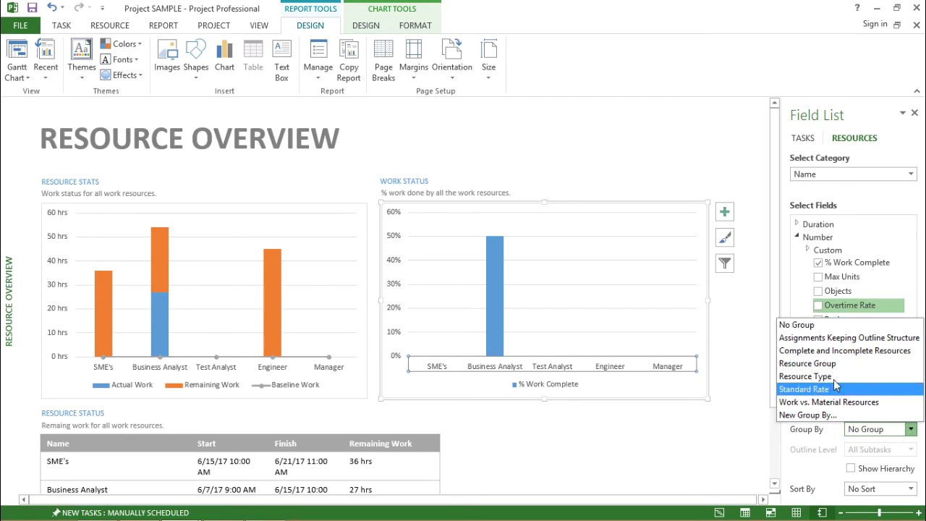
pyautogui.click(827, 432)
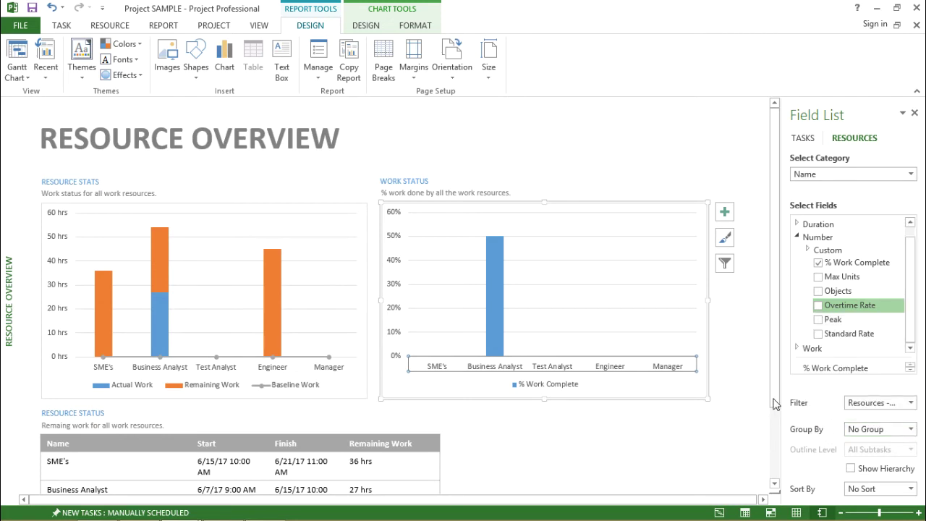
pyautogui.click(750, 431)
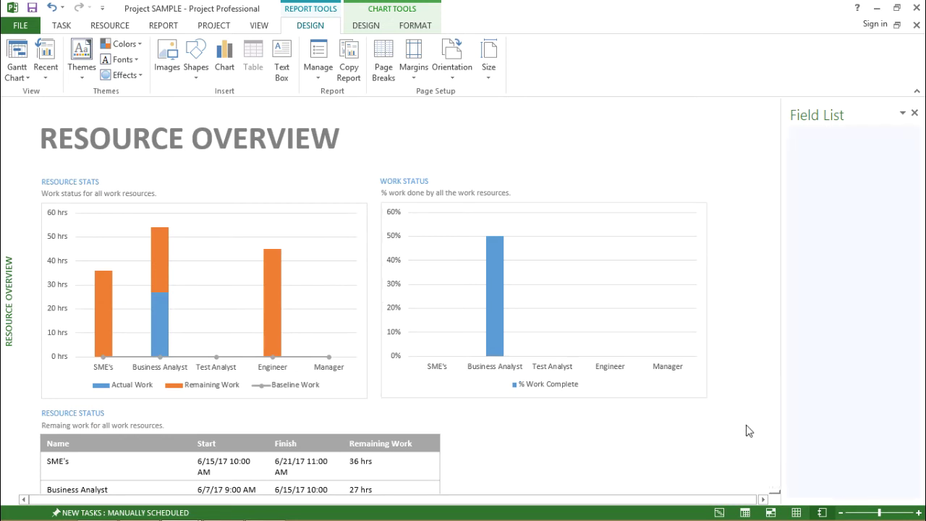
# Review both charts of the Resource Overview report and select the Resource Status table to inspect its fields
pyautogui.click(464, 395)
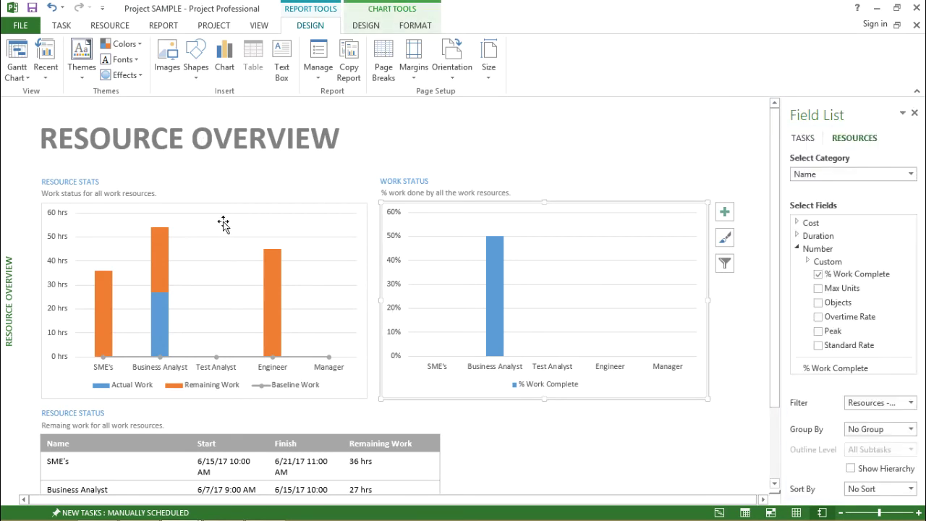
pyautogui.click(513, 442)
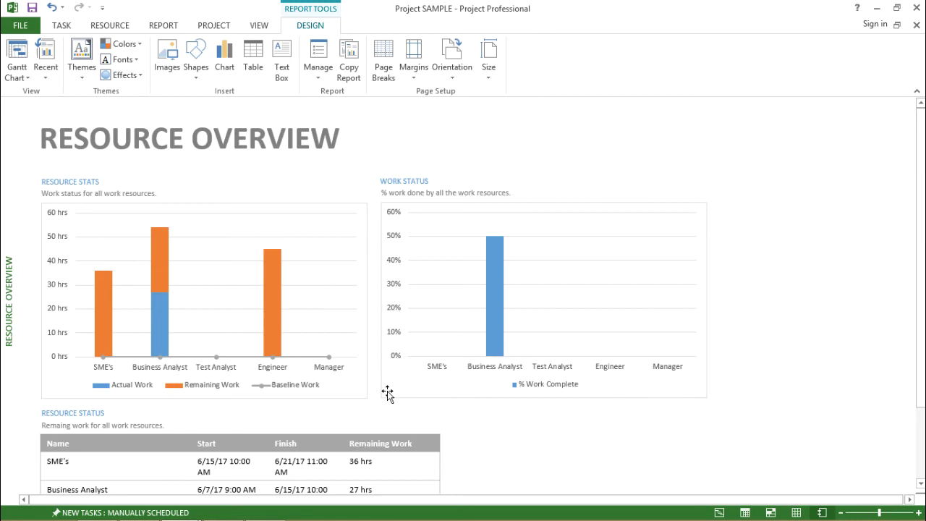
pyautogui.click(386, 392)
pyautogui.click(500, 432)
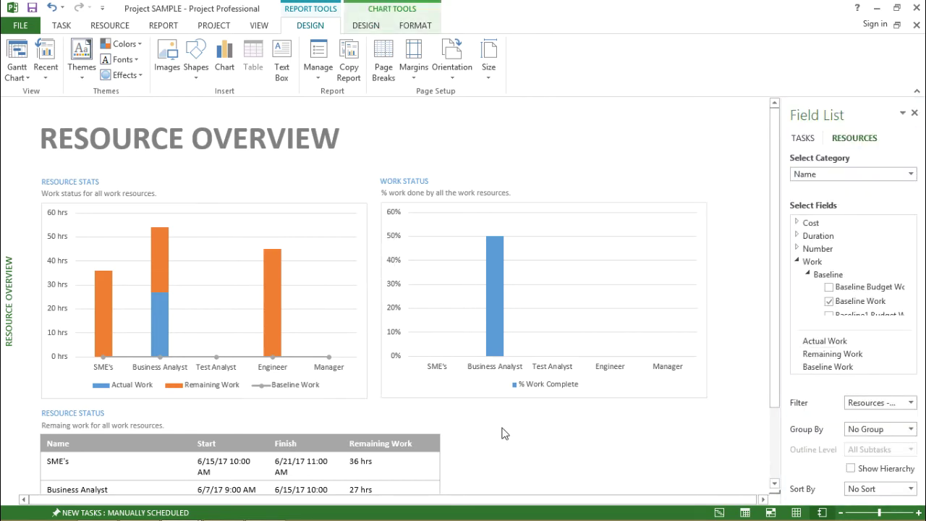
pyautogui.scroll(-1, 513, 425)
pyautogui.scroll(-4, 513, 424)
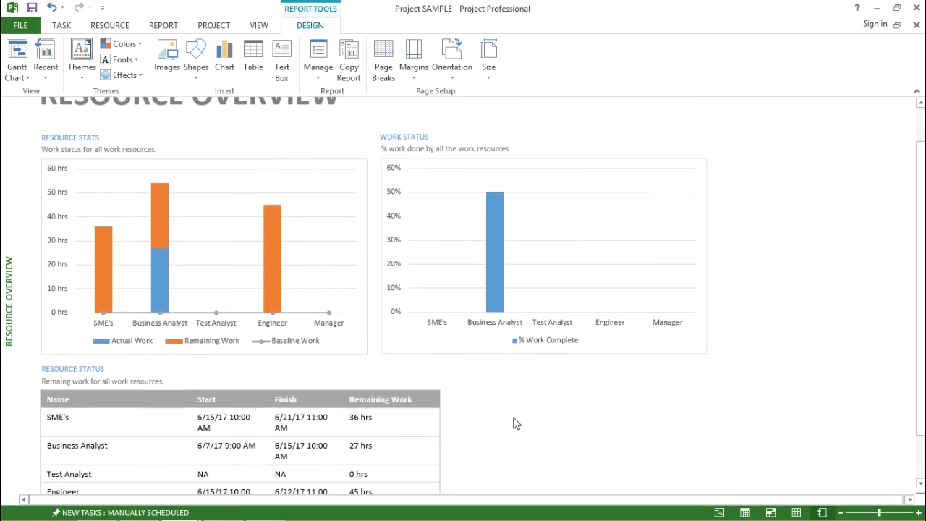
pyautogui.scroll(-1, 513, 424)
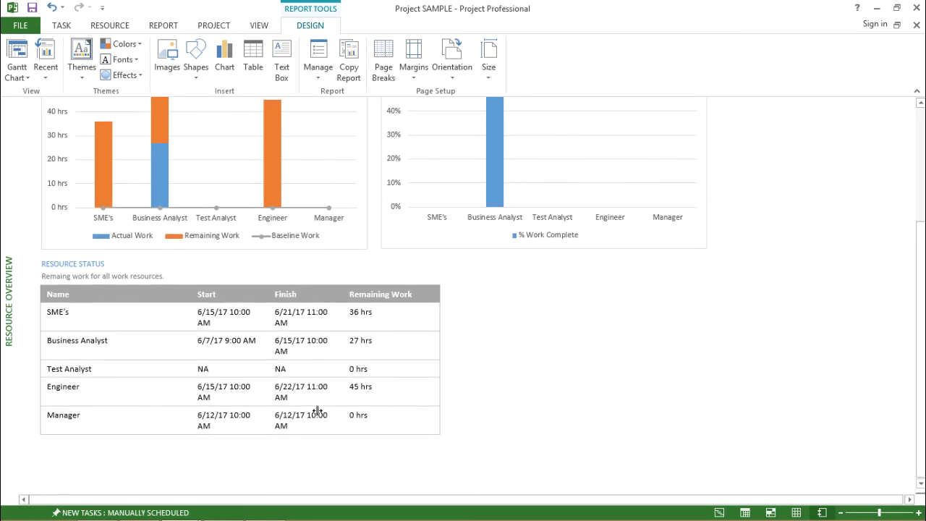
pyautogui.click(151, 418)
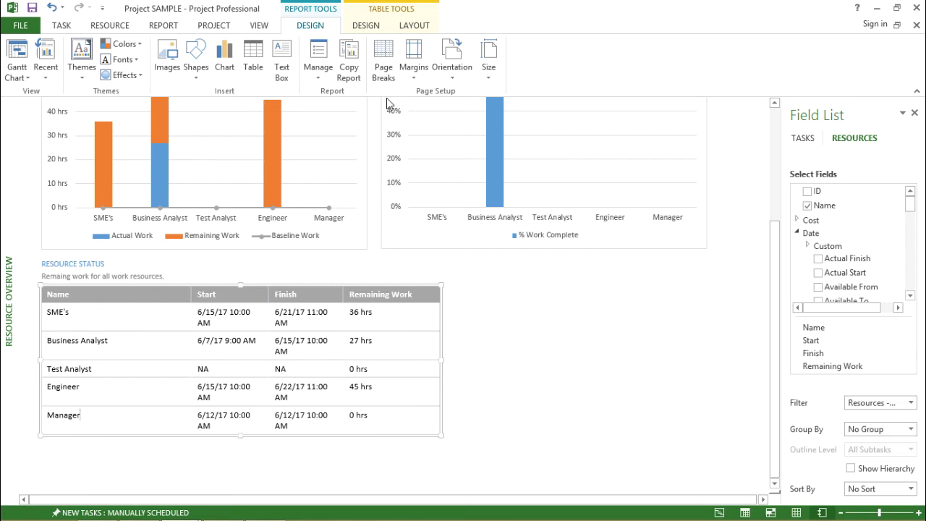
# Try the dark blue and green table styles on the Resource Status table and settle on the light blue Light Style 2 variant
pyautogui.click(366, 25)
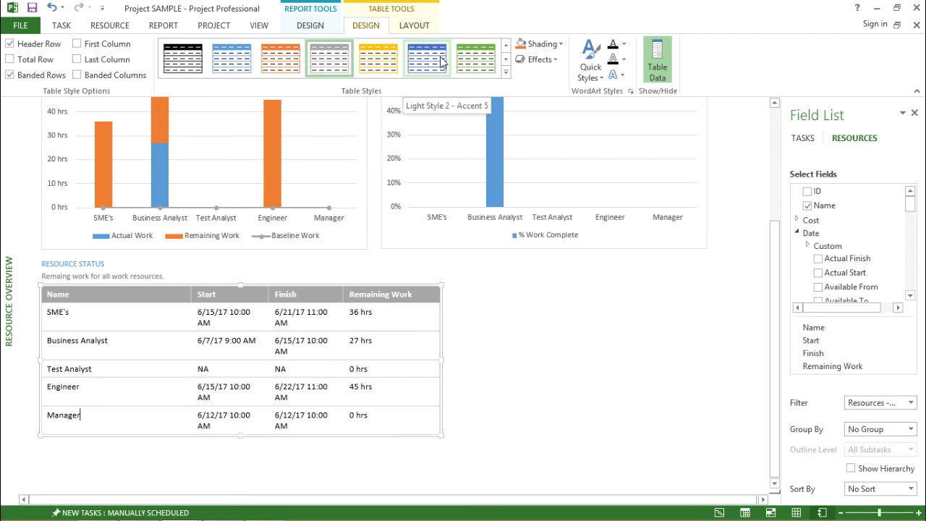
pyautogui.click(442, 63)
pyautogui.click(462, 67)
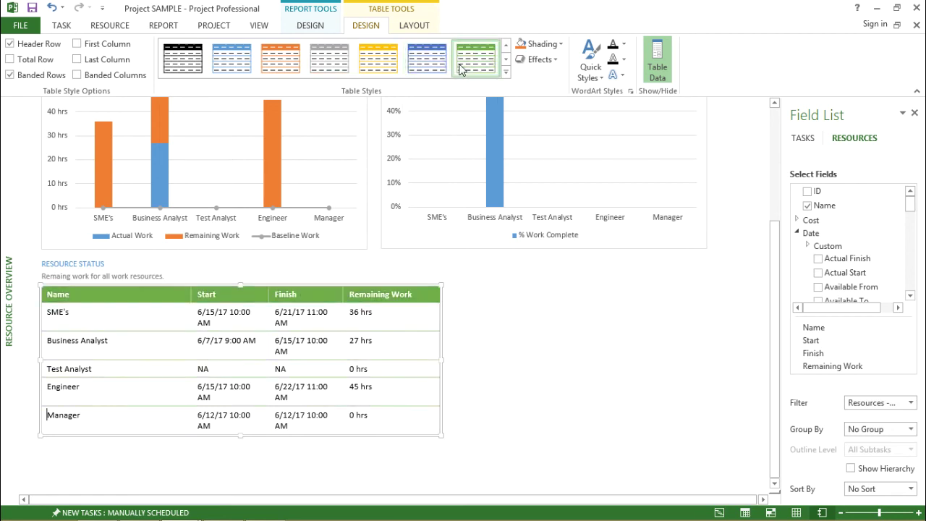
pyautogui.click(234, 62)
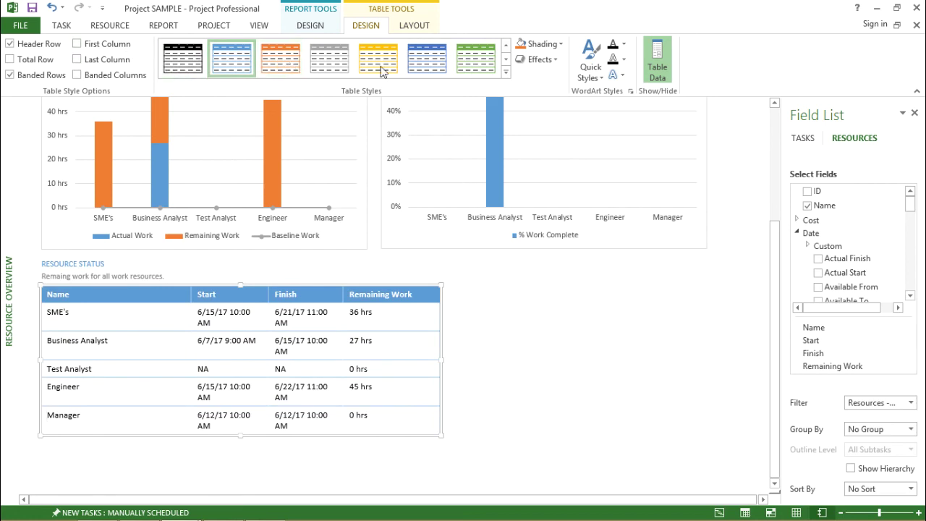
# Look over the layout and size options available for the Resource Status table and deselect it
pyautogui.click(416, 24)
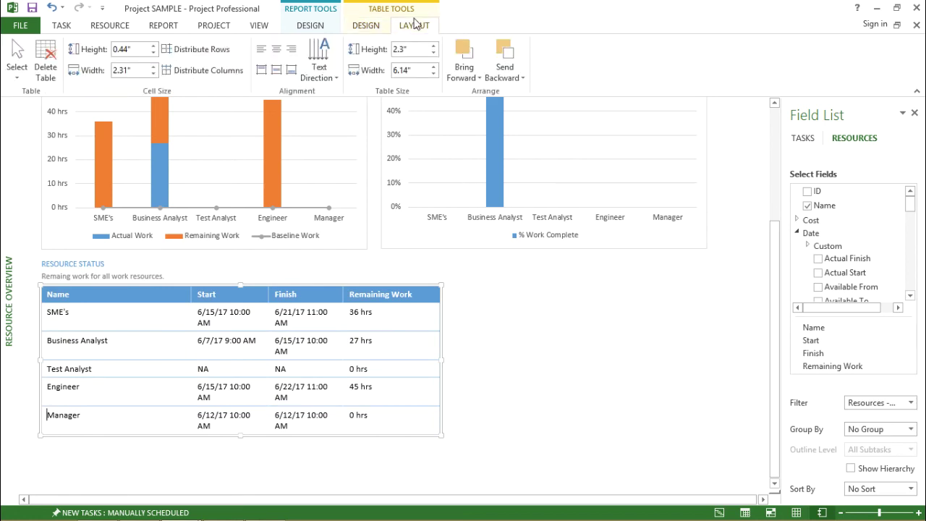
pyautogui.click(376, 34)
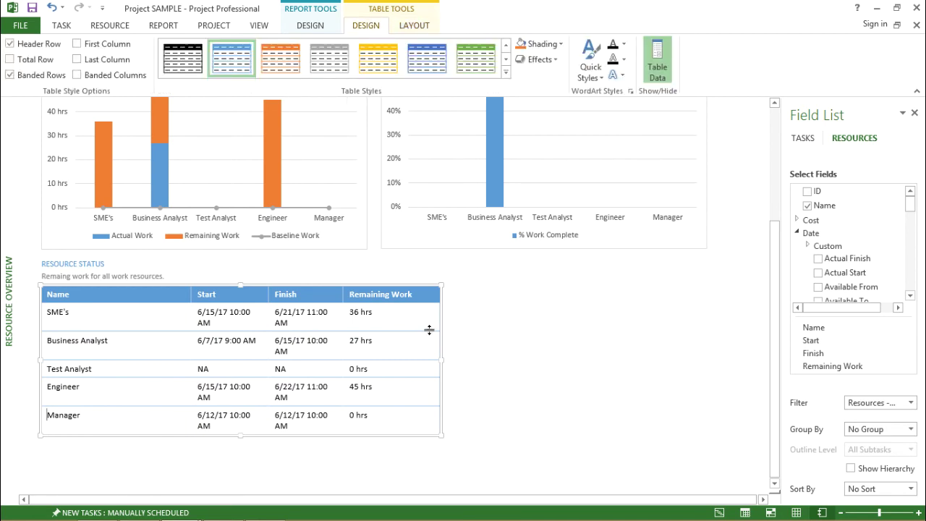
pyautogui.click(523, 299)
# Review the Resource Overview report from its title and two charts down to the restyled Resource Status table and its heading
pyautogui.scroll(1, 522, 298)
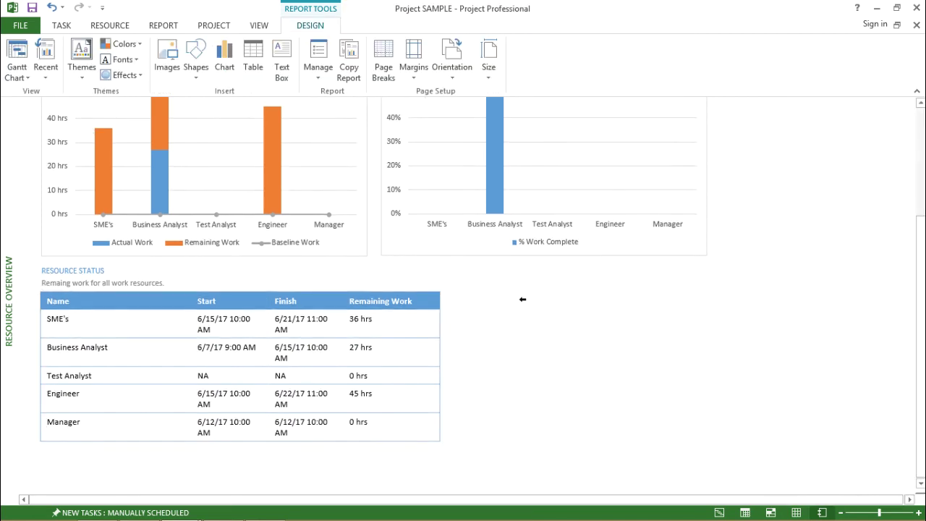
pyautogui.scroll(3, 522, 299)
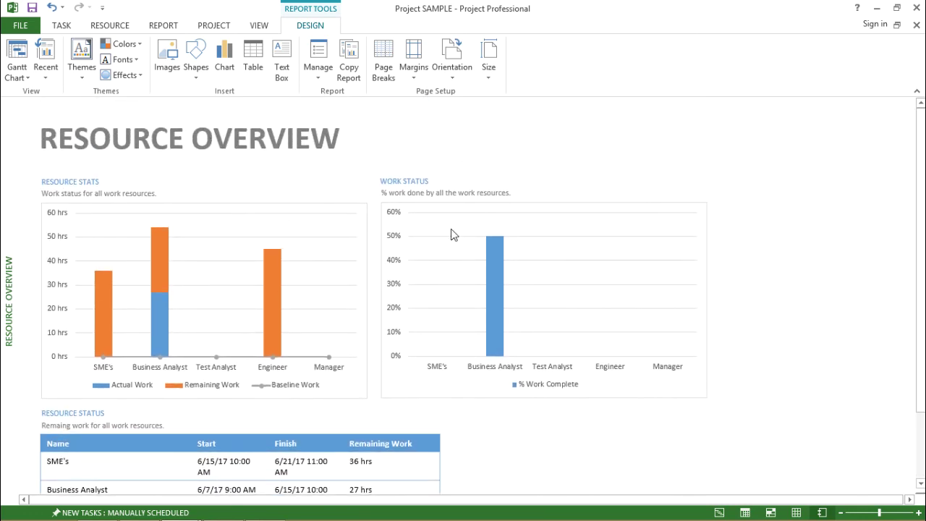
pyautogui.click(92, 144)
pyautogui.click(281, 181)
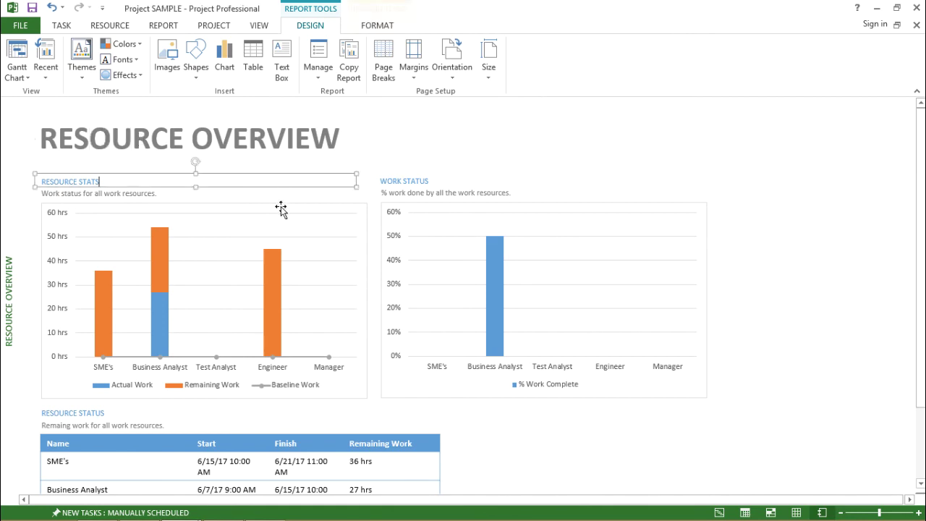
pyautogui.click(422, 387)
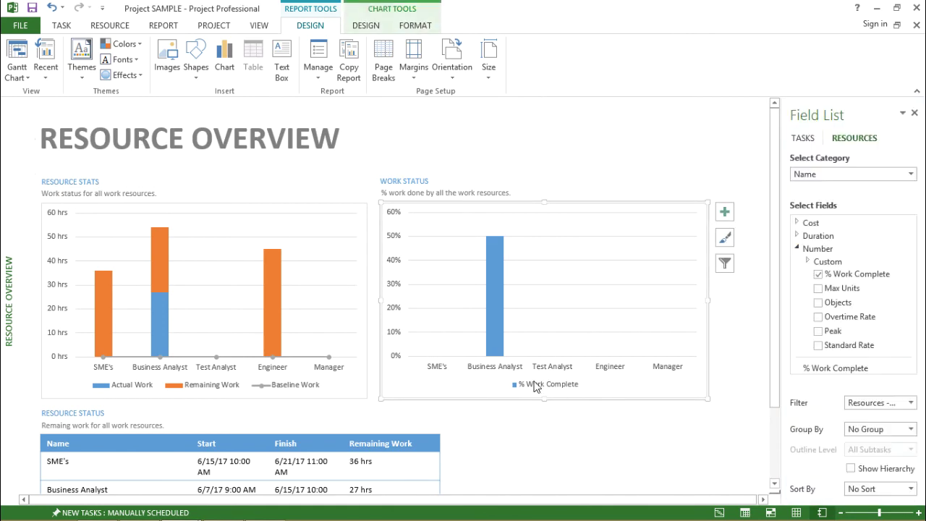
pyautogui.click(538, 447)
pyautogui.scroll(-2, 401, 424)
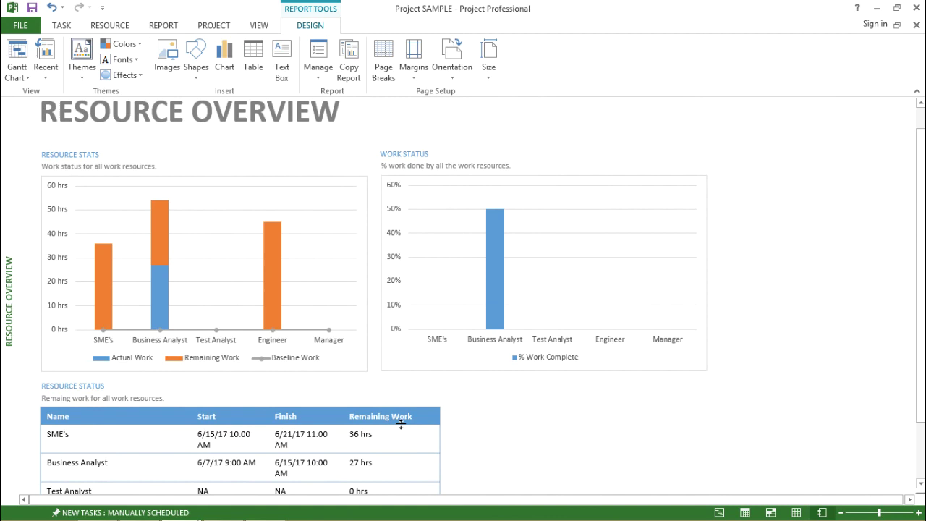
pyautogui.scroll(-1, 401, 424)
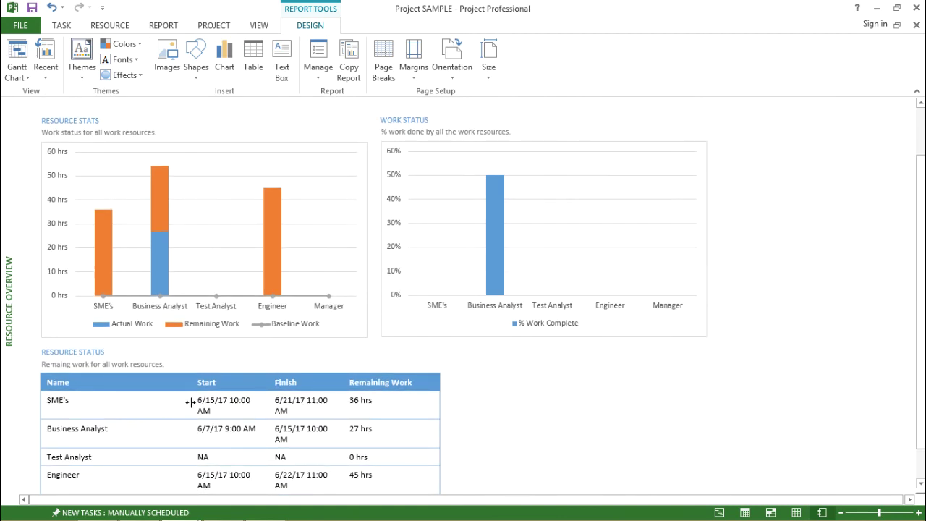
pyautogui.scroll(-1, 207, 393)
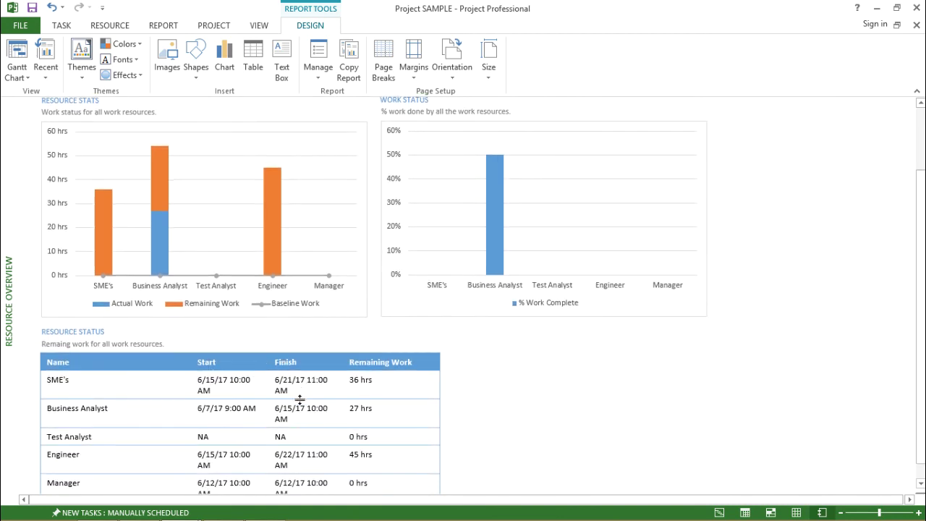
pyautogui.click(353, 354)
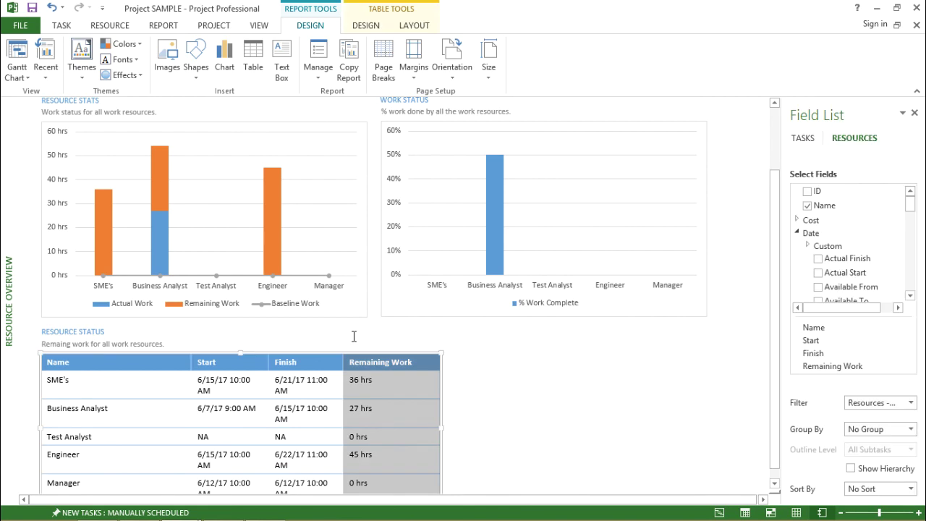
pyautogui.click(366, 325)
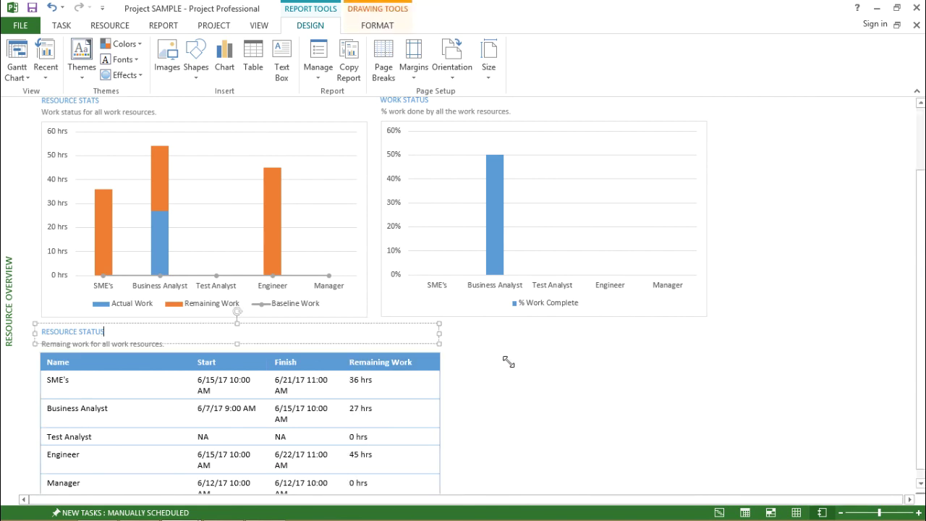